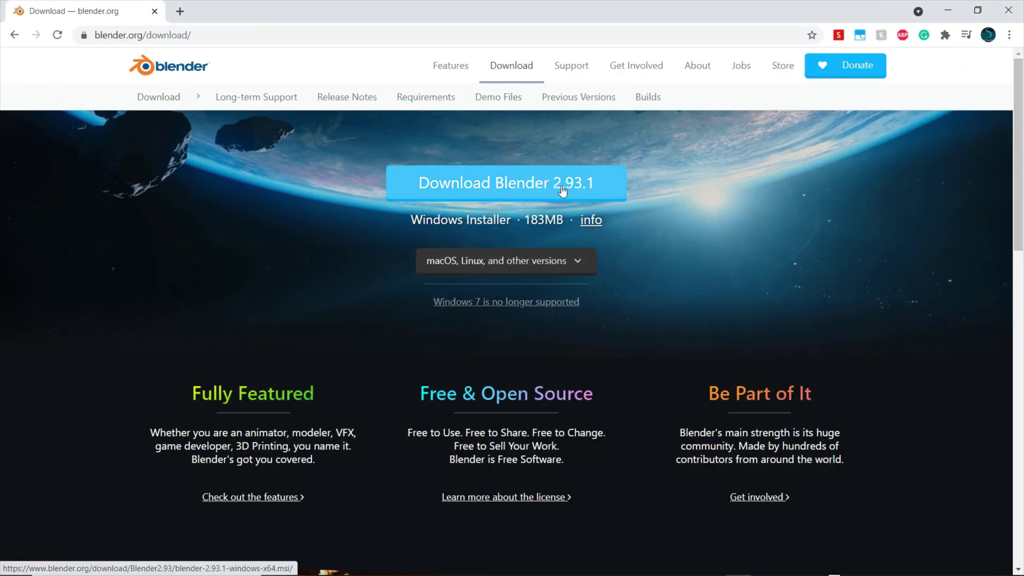
# Download the Blender 2.93.1 Windows installer, run it and continue past the setup wizard's welcome page
pyautogui.click(562, 192)
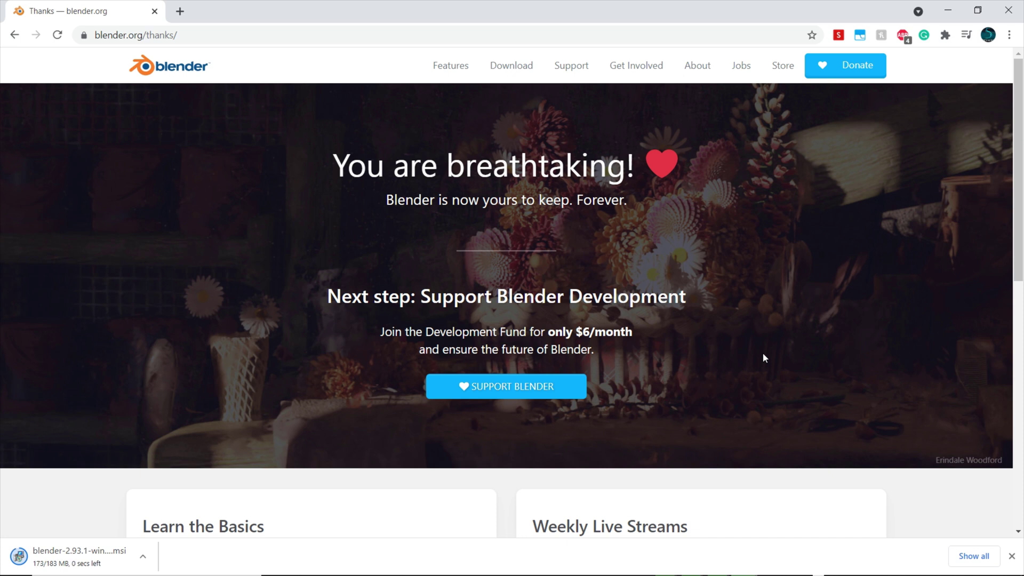
pyautogui.click(143, 557)
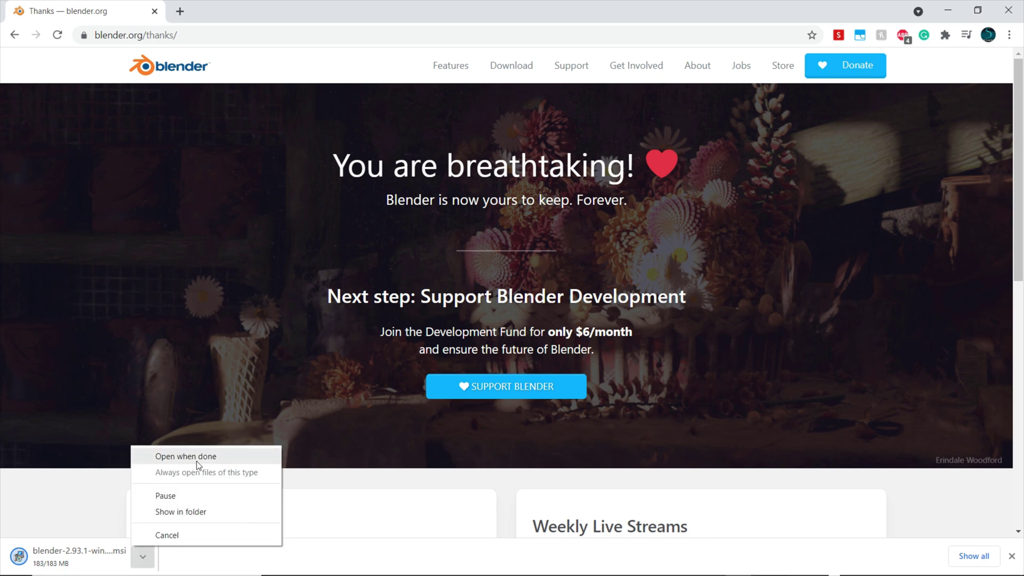
pyautogui.click(160, 455)
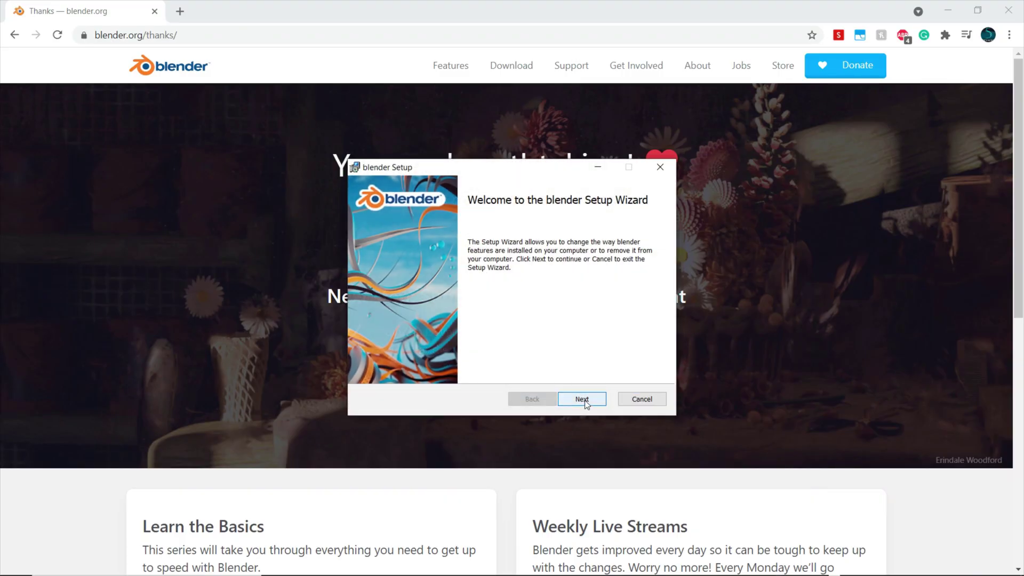
pyautogui.click(585, 403)
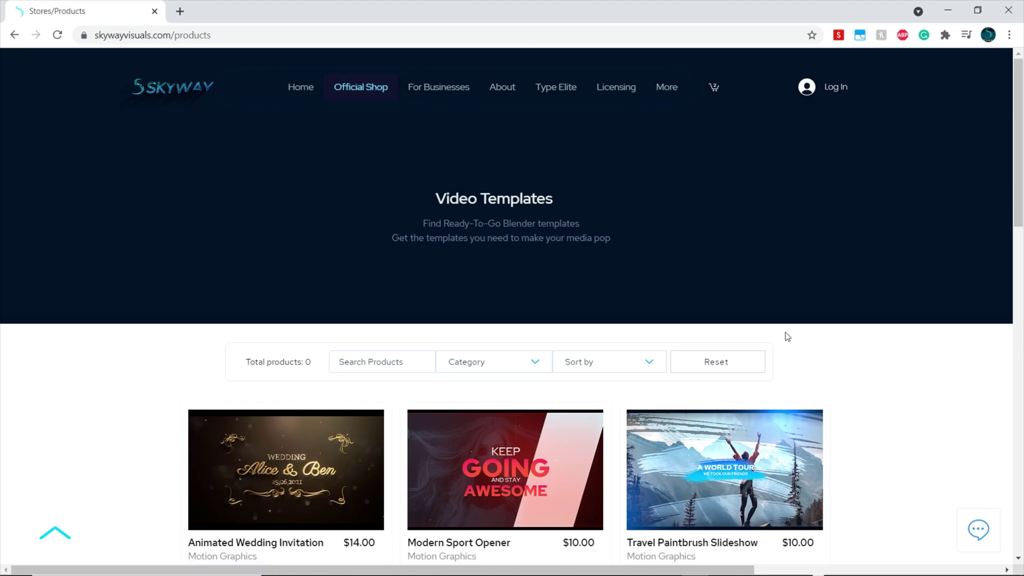
# Browse the Skyway template listings in the online shops and look through the demo template's download-link PDF
pyautogui.scroll(-1, 891, 401)
pyautogui.scroll(-2, 891, 401)
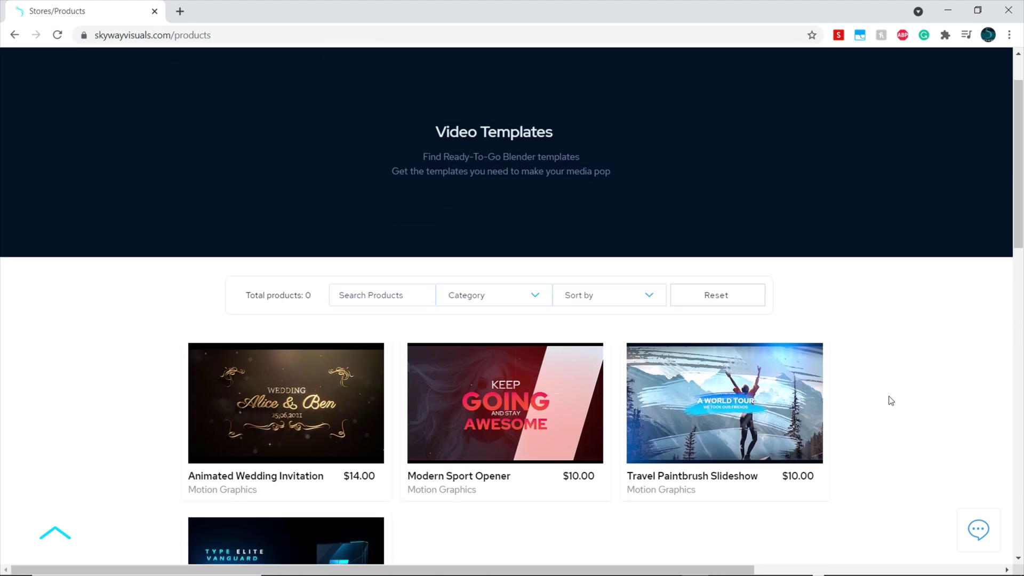
pyautogui.scroll(-1, 891, 401)
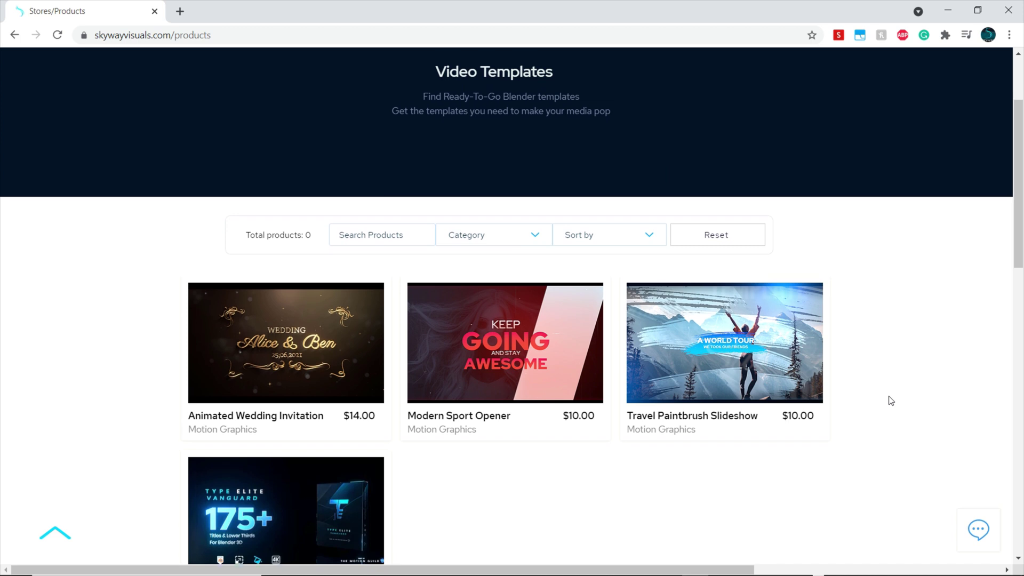
pyautogui.scroll(4, 891, 401)
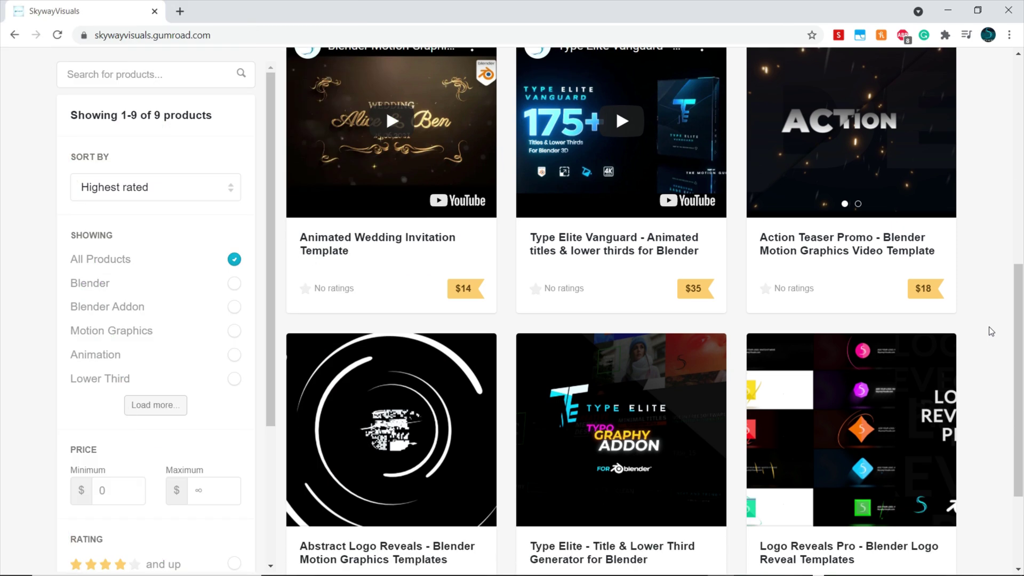
pyautogui.scroll(-3, 989, 327)
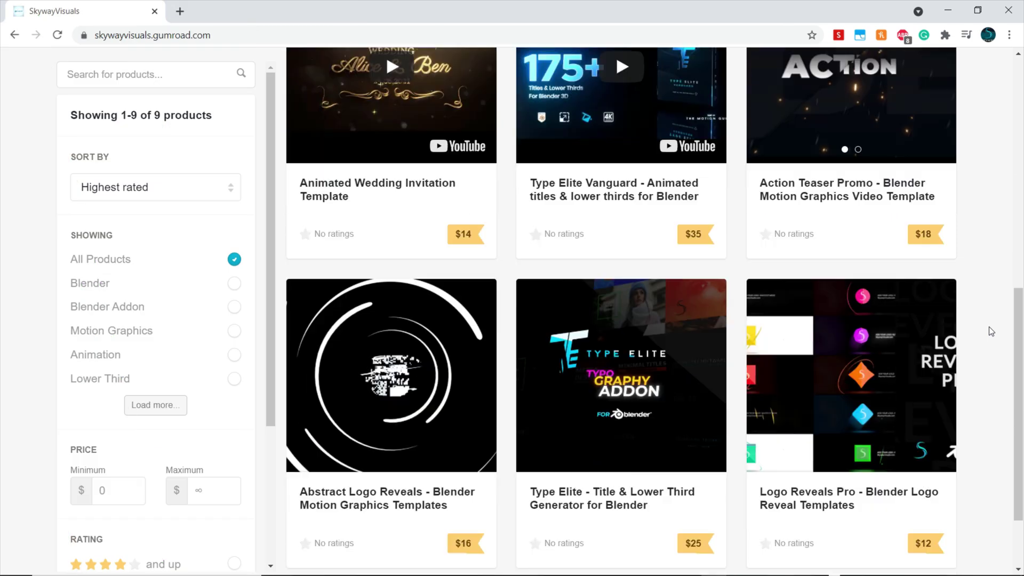
pyautogui.scroll(4, 935, 318)
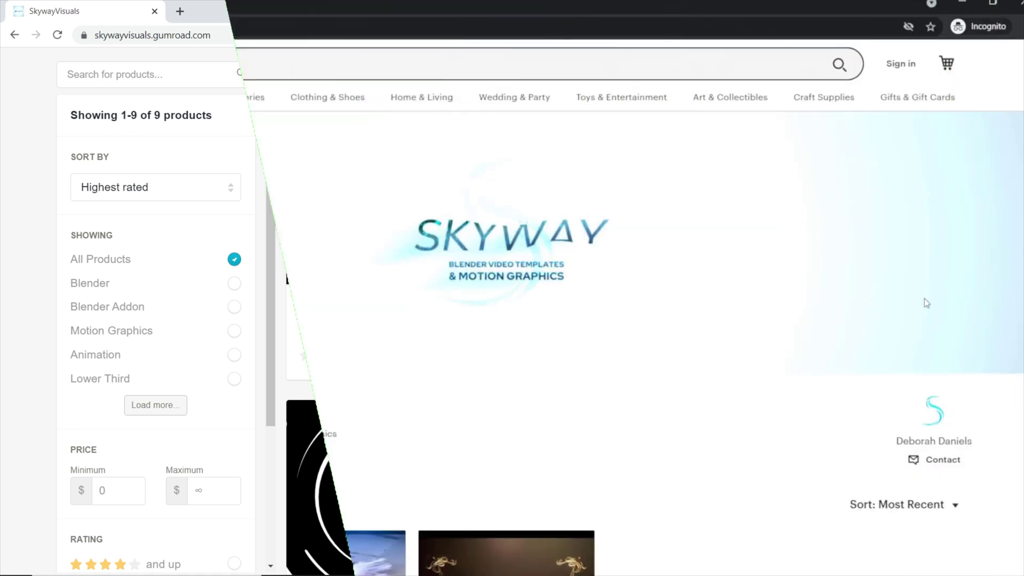
pyautogui.scroll(-2, 926, 303)
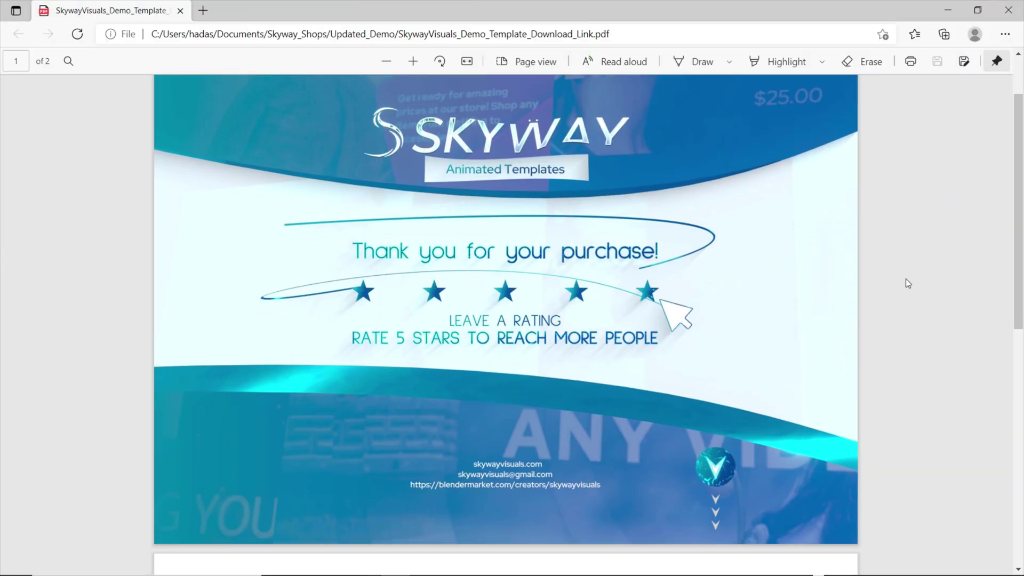
pyautogui.scroll(-6, 908, 284)
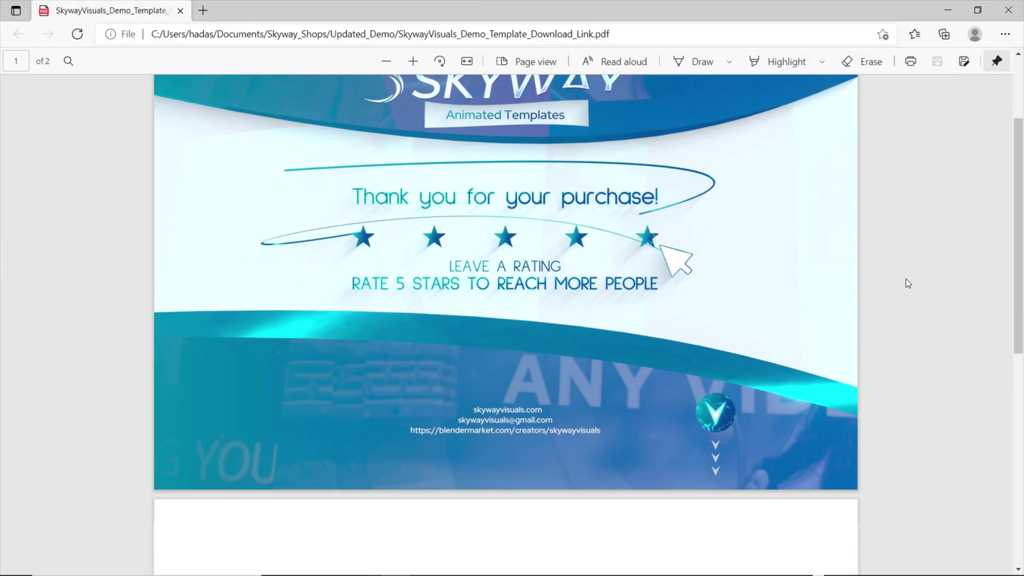
pyautogui.scroll(-3, 908, 283)
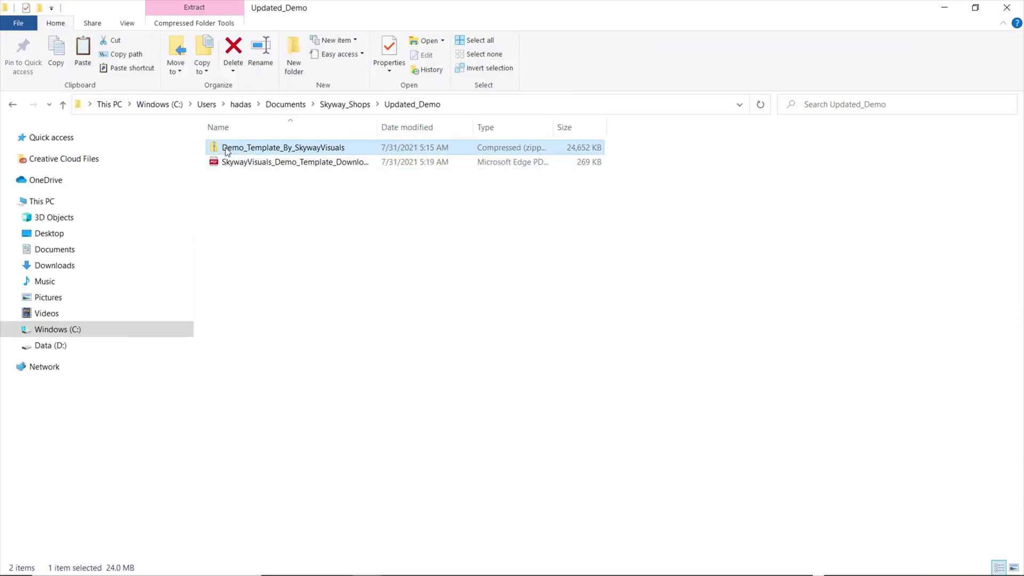
# Extract the Demo_Template_By_SkywayVisuals archive into the current folder with 7-Zip and open the extracted folder
pyautogui.rightClick(251, 152)
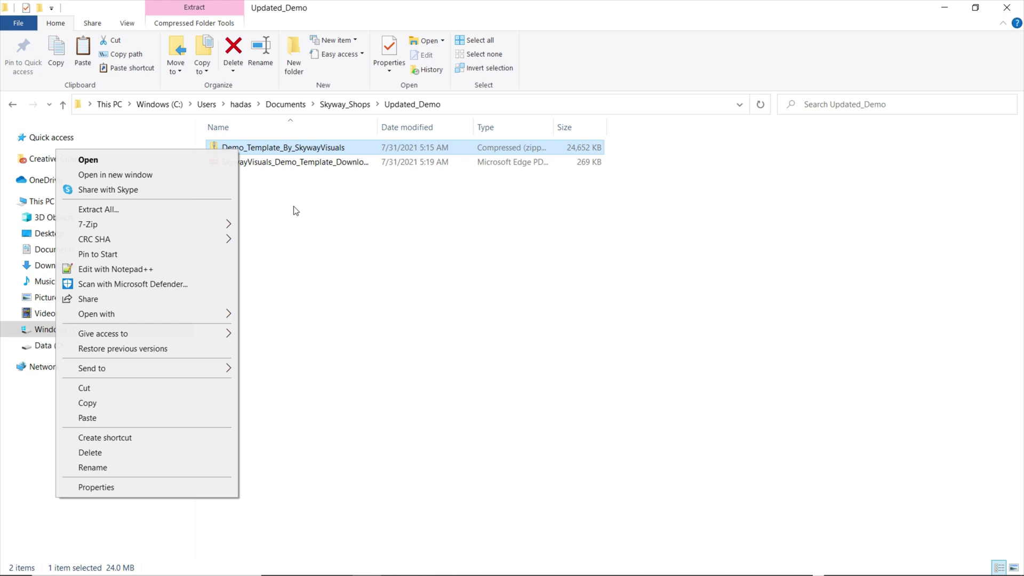
pyautogui.moveTo(176, 226)
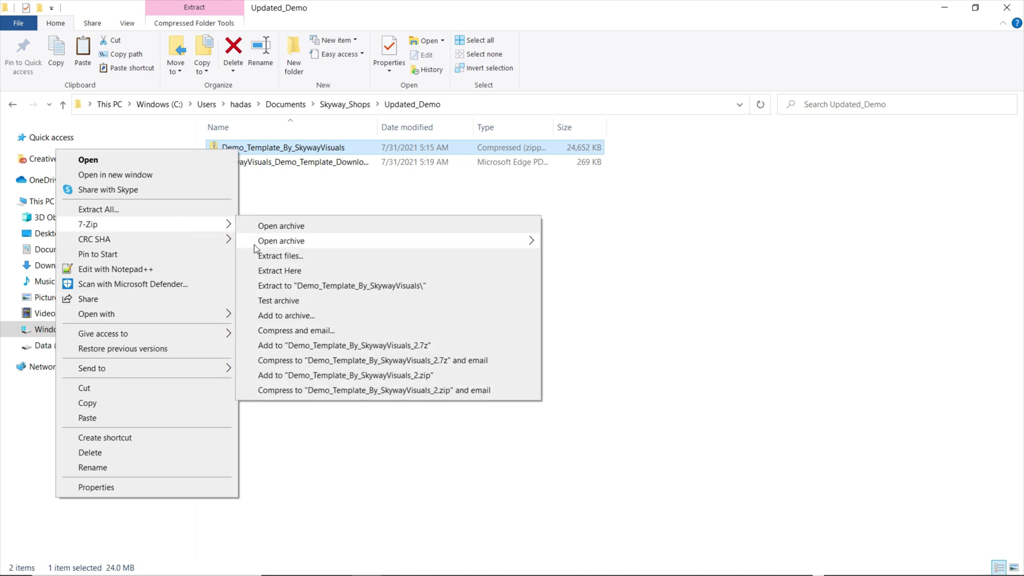
pyautogui.click(281, 272)
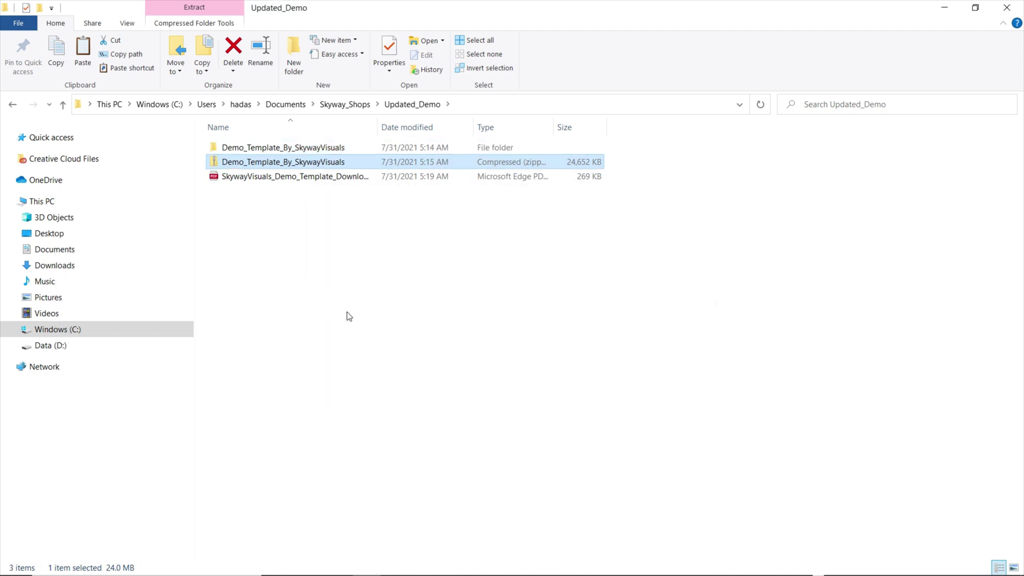
pyautogui.doubleClick(297, 147)
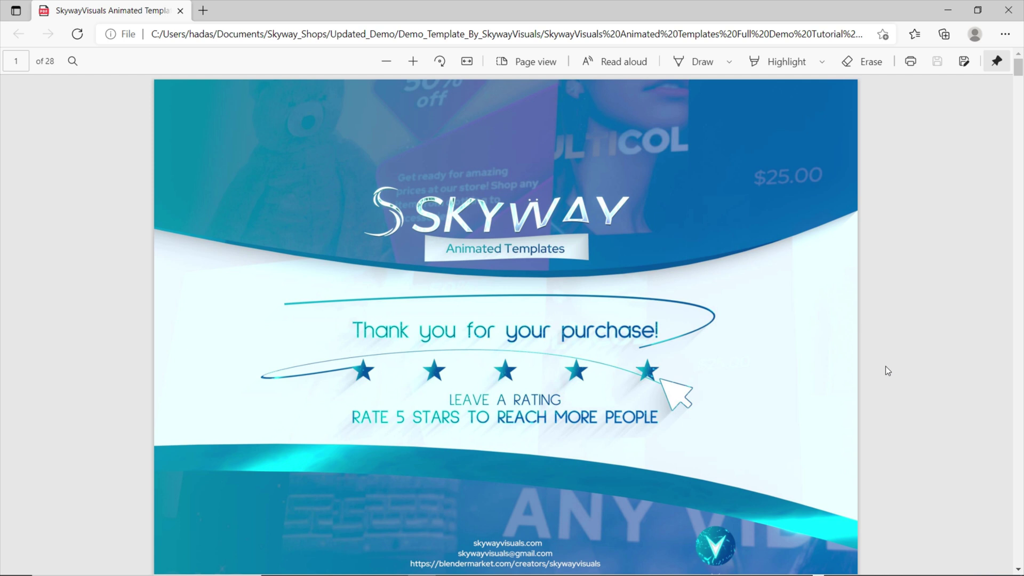
# Look through the opening pages and table of contents of the SkywayVisuals Animated Templates tutorial PDF
pyautogui.scroll(-5, 886, 366)
pyautogui.scroll(-10, 886, 368)
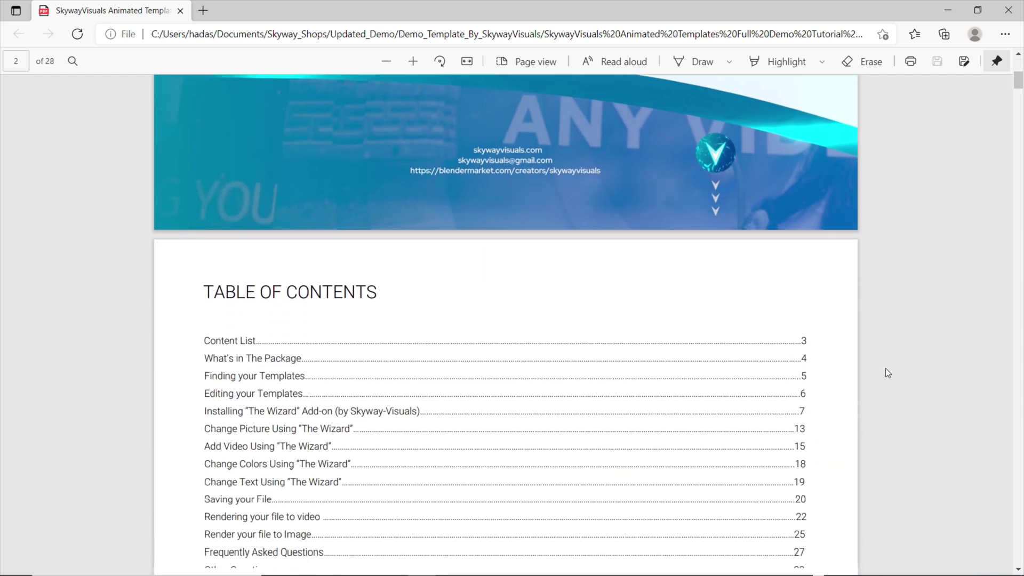
pyautogui.scroll(-7, 886, 370)
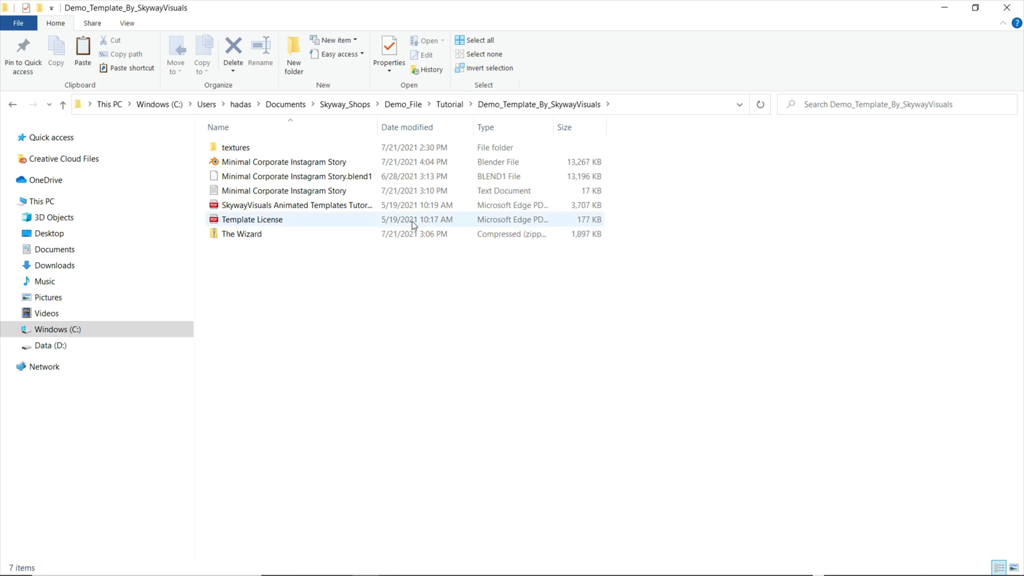
# Open the Minimal Corporate Instagram Story project in Blender and install the add-on from The Wizard.zip
pyautogui.doubleClick(269, 162)
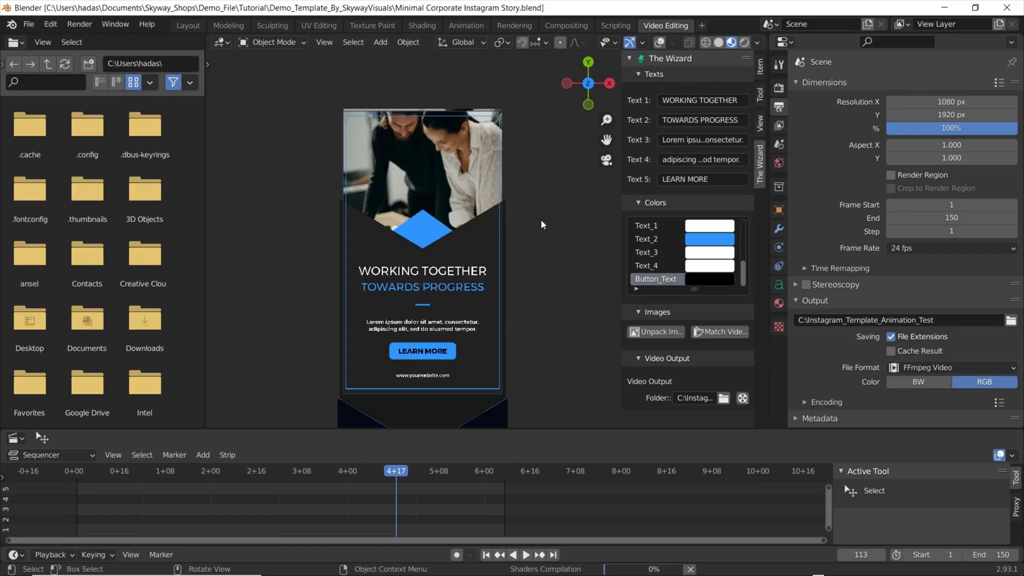
pyautogui.click(58, 27)
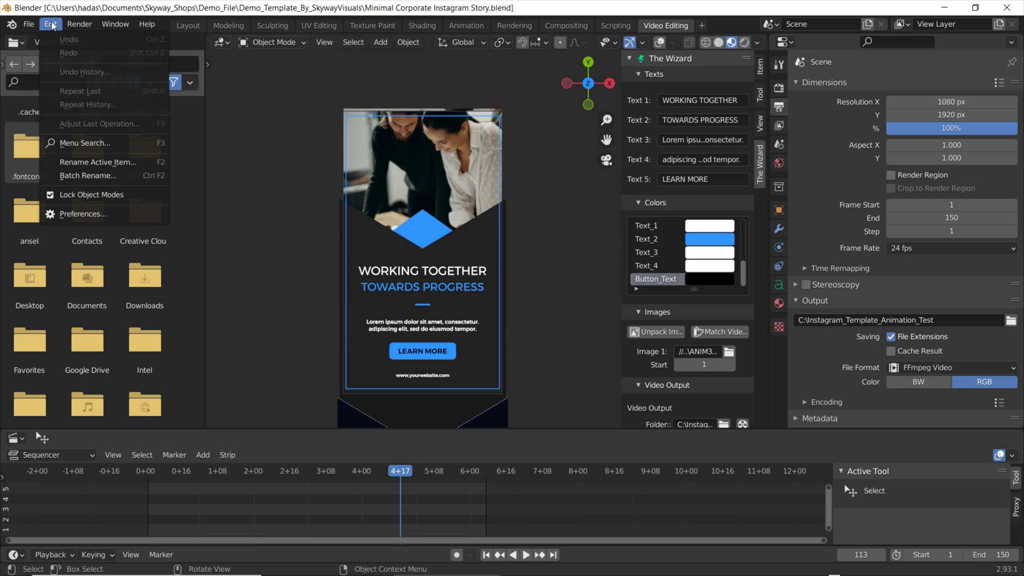
pyautogui.click(95, 215)
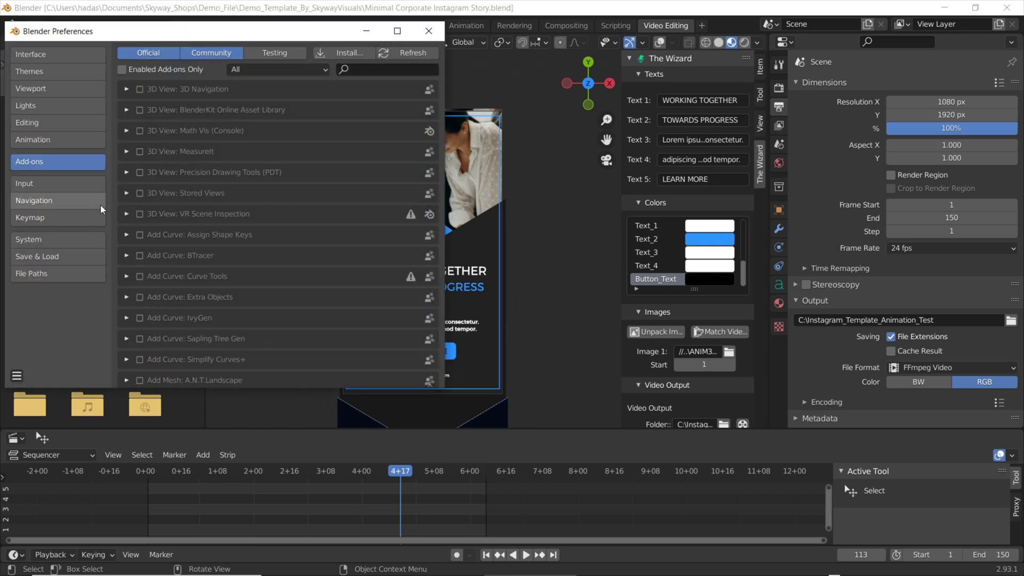
pyautogui.click(334, 53)
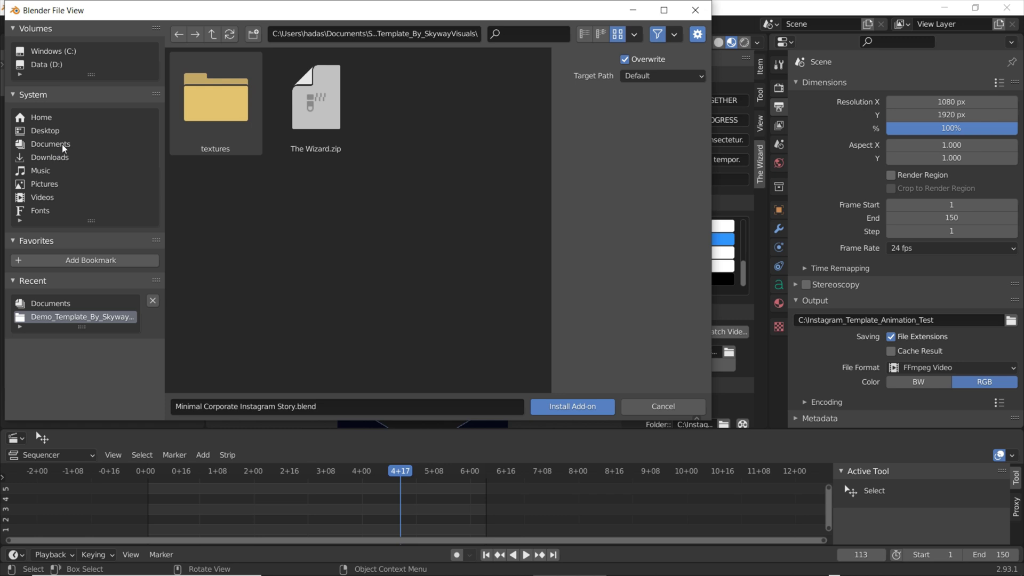
pyautogui.click(326, 128)
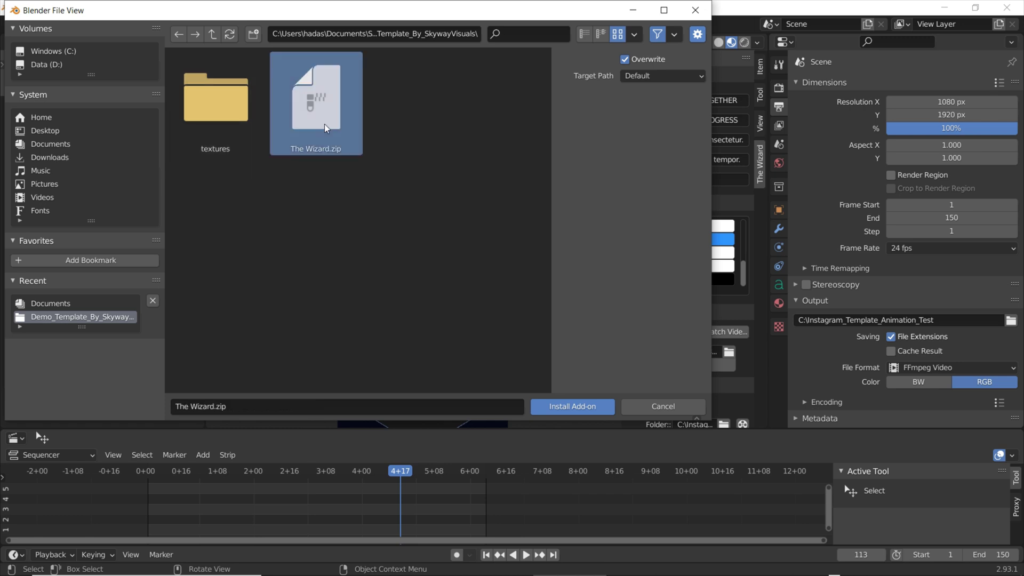
pyautogui.click(572, 406)
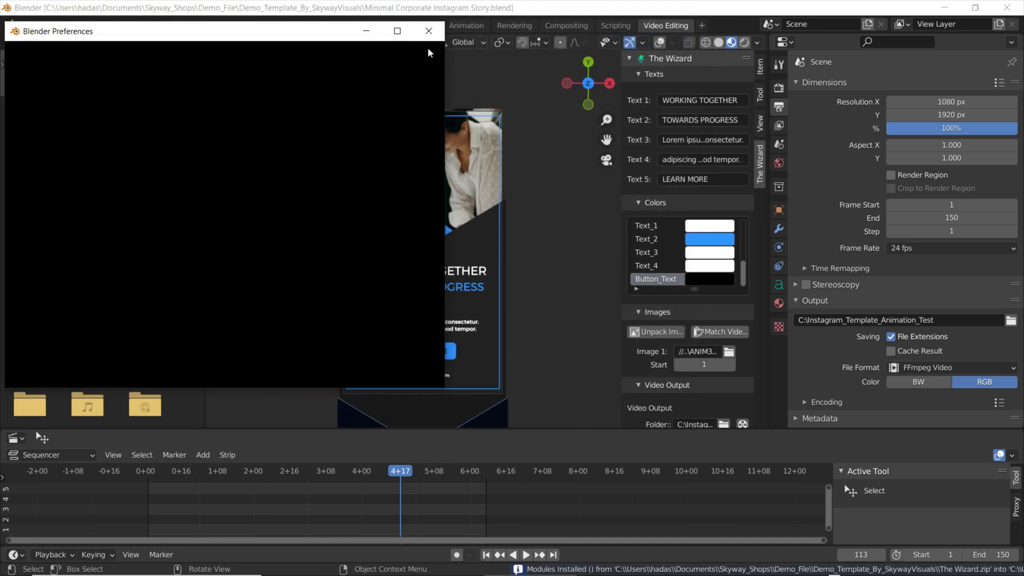
# Save the Blender preferences and close the preferences window to return to the template
pyautogui.click(16, 376)
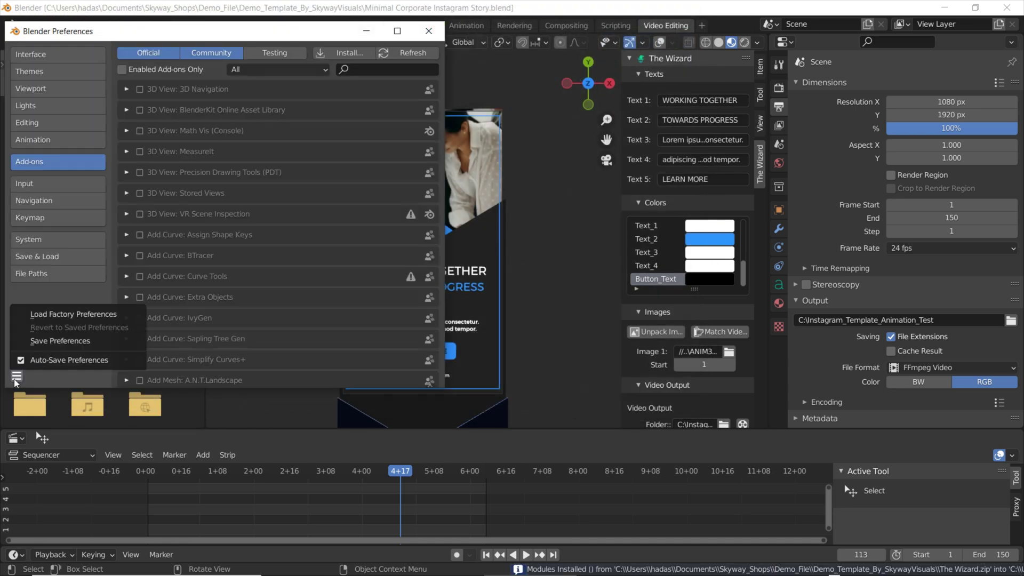
pyautogui.click(59, 342)
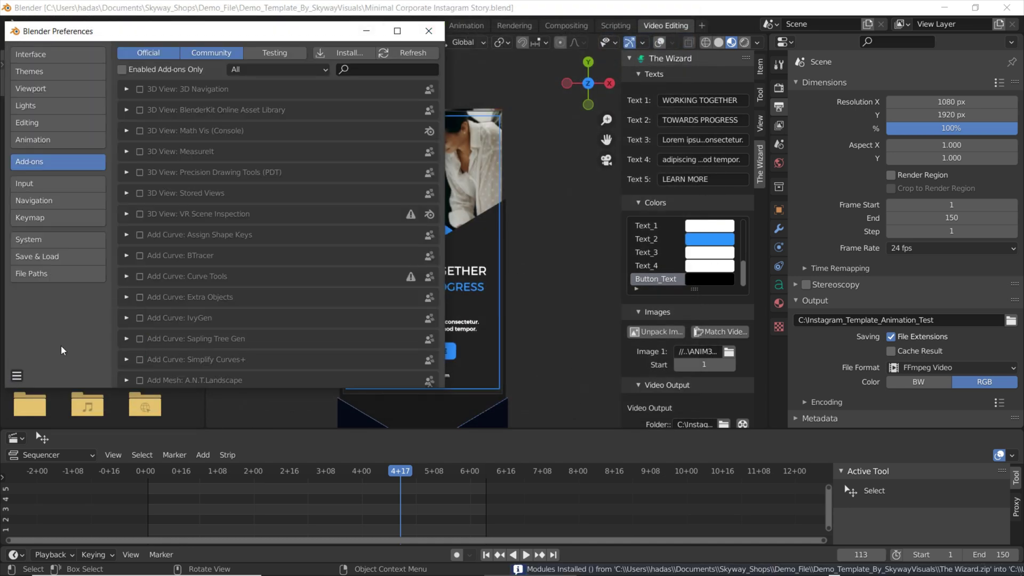
pyautogui.click(430, 33)
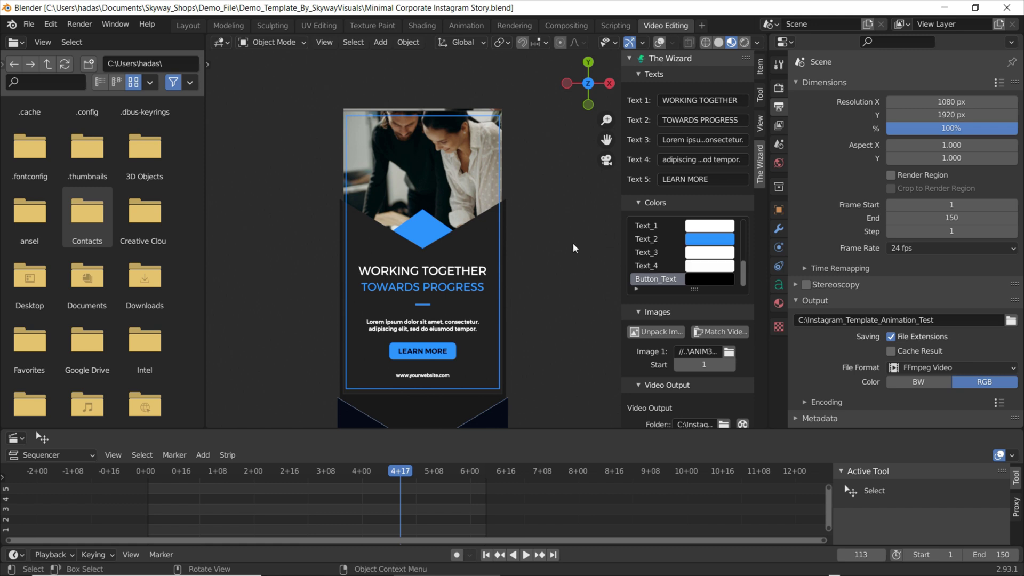
pyautogui.click(425, 232)
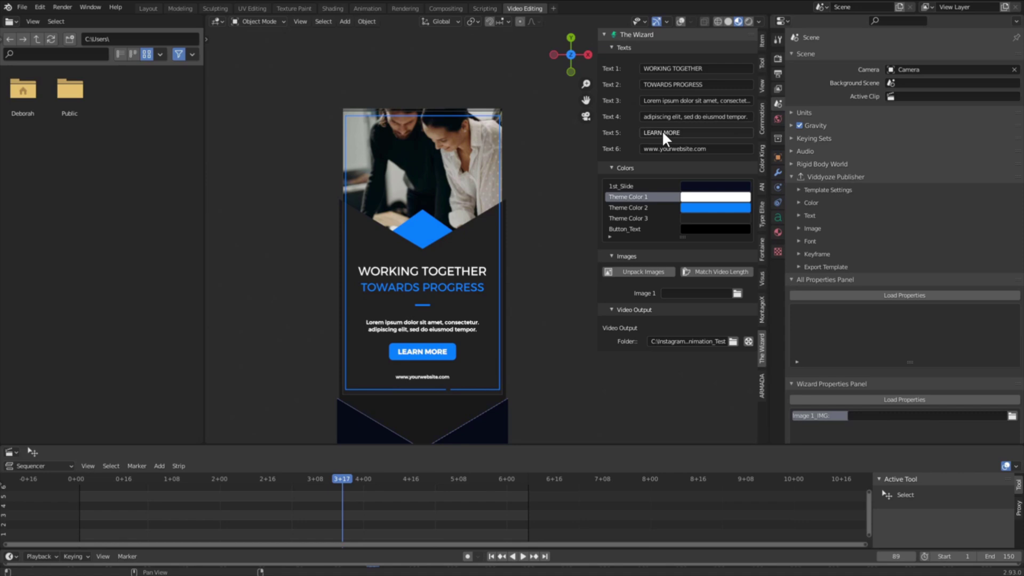
# Replace the template's Text 1 headline with "MY TEXT" in The Wizard add-on
pyautogui.click(691, 68)
pyautogui.write('MY TEXT')
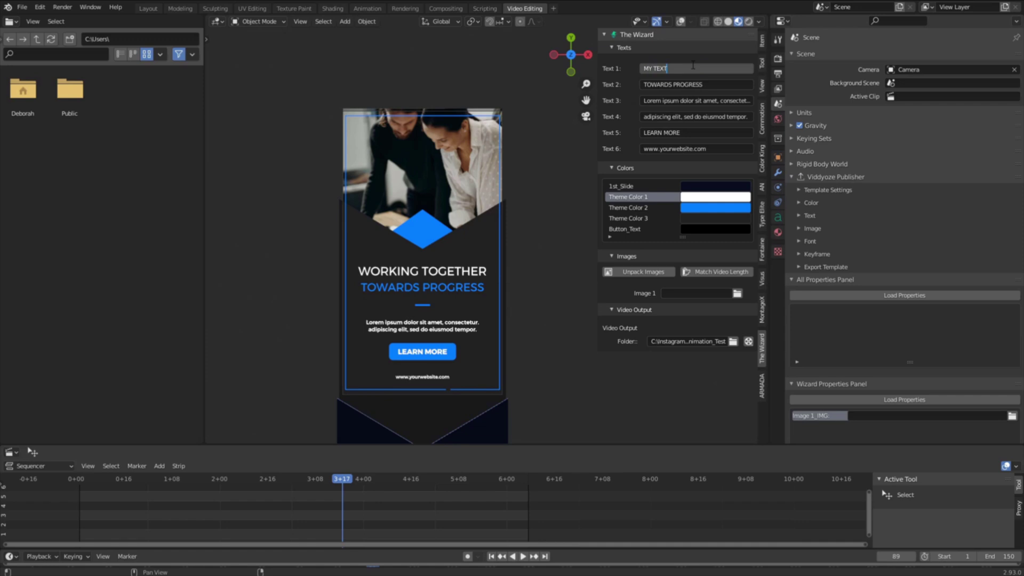
pyautogui.press('Return')
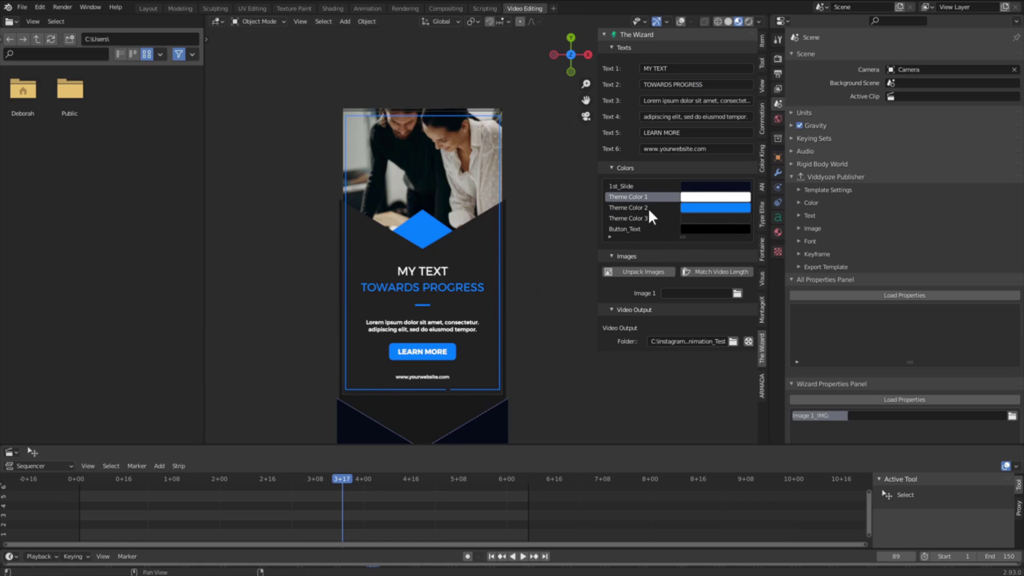
# Change Theme Color 2 to bright red and the 1st_Slide color to dark red
pyautogui.click(687, 209)
pyautogui.moveTo(725, 117); pyautogui.dragTo(728, 130)
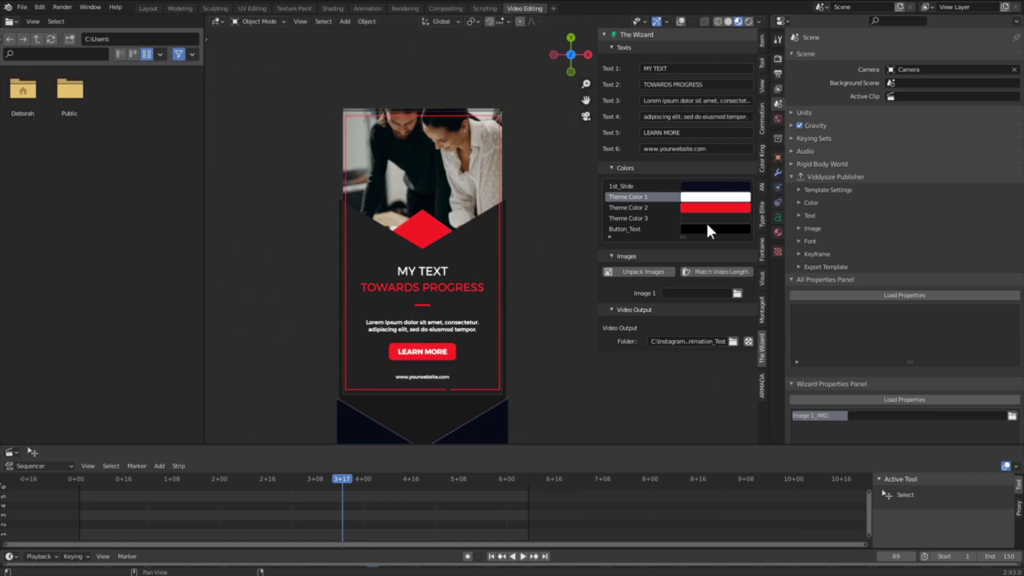
pyautogui.click(704, 186)
pyautogui.moveTo(771, 85); pyautogui.dragTo(772, 55)
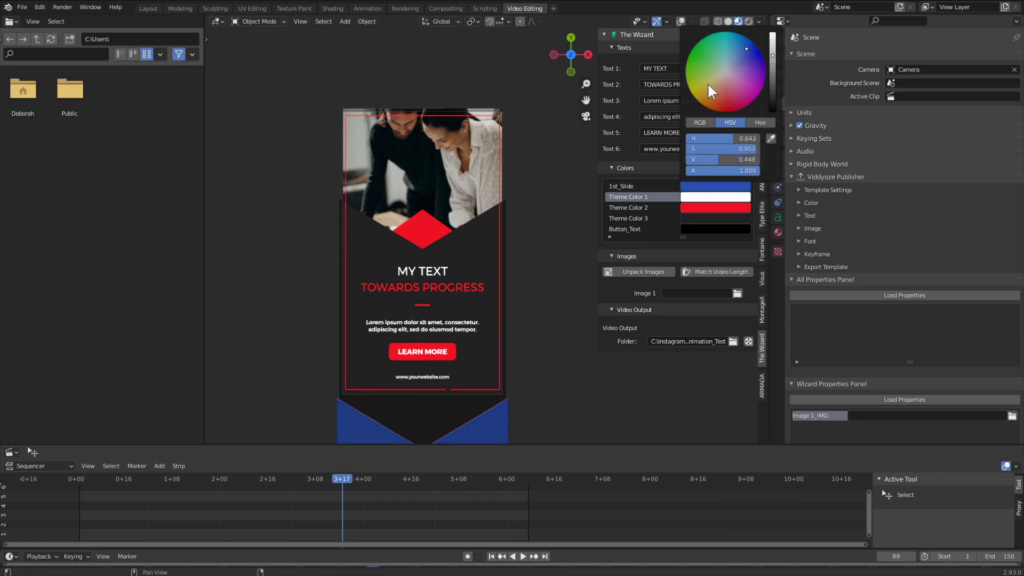
pyautogui.click(723, 111)
pyautogui.click(774, 97)
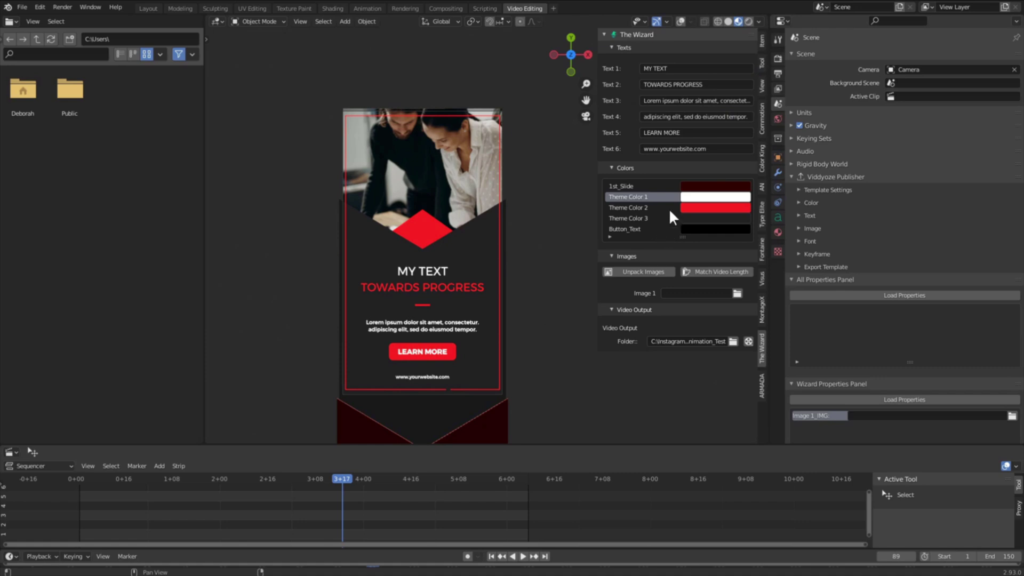
# Change Theme Color 1 to yellow-green, with hue about 0.241, saturation about 0.955 and value 1.000
pyautogui.click(712, 198)
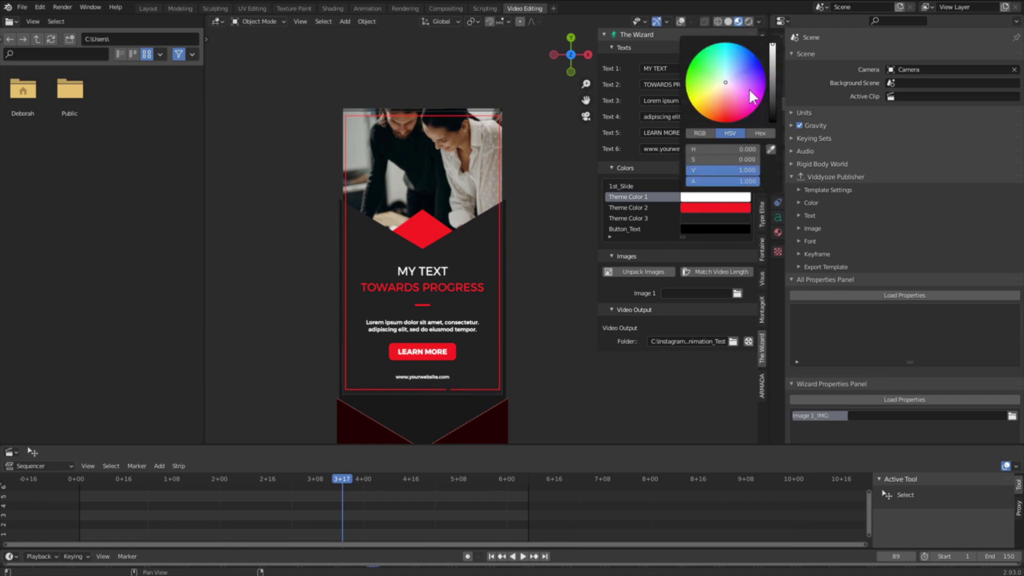
pyautogui.click(717, 100)
pyautogui.click(695, 89)
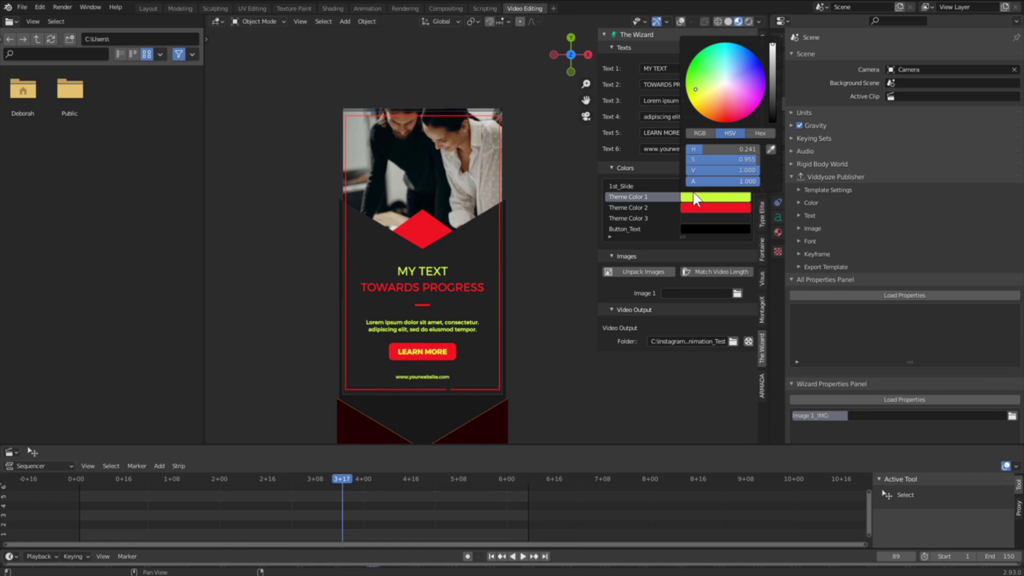
# Change Theme Color 2 to orange, with hue about 0.057, saturation about 0.992 and value 1.000
pyautogui.click(689, 207)
pyautogui.click(714, 121)
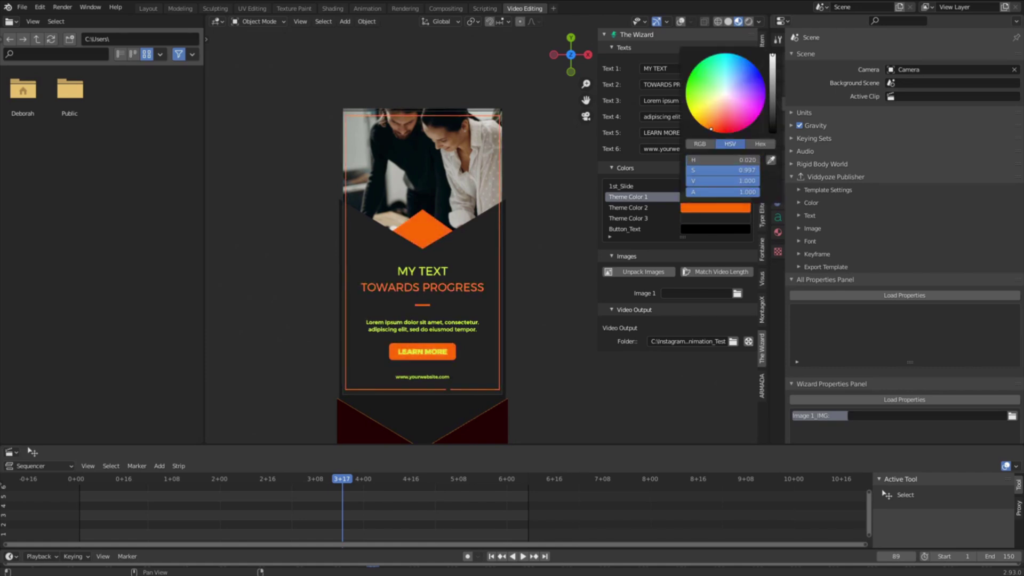
pyautogui.click(708, 126)
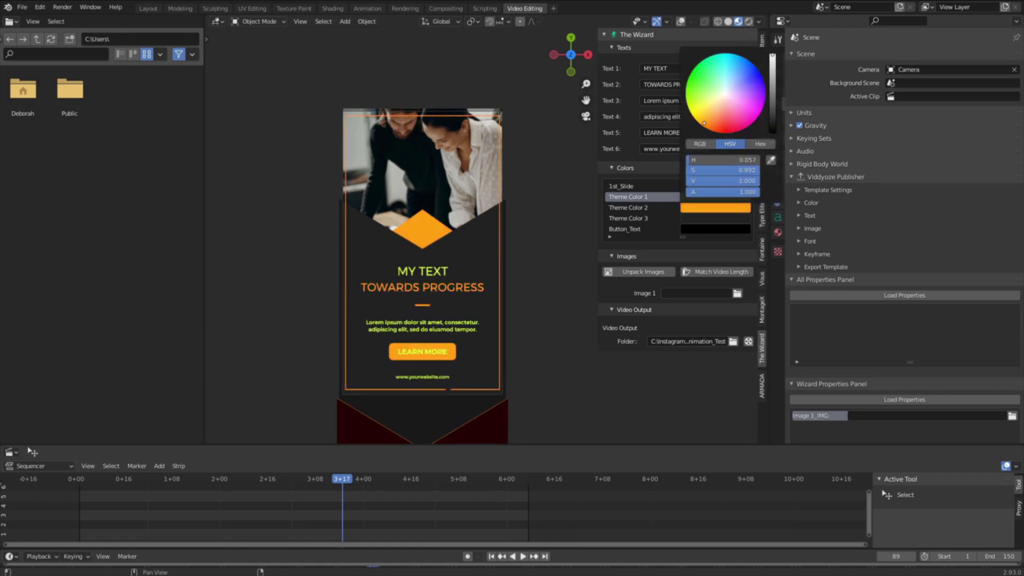
# Change Theme Color 3 to a very pale, slightly yellow-green off-white at full brightness
pyautogui.click(687, 216)
pyautogui.moveTo(744, 192); pyautogui.dragTo(784, 192)
pyautogui.click(722, 100)
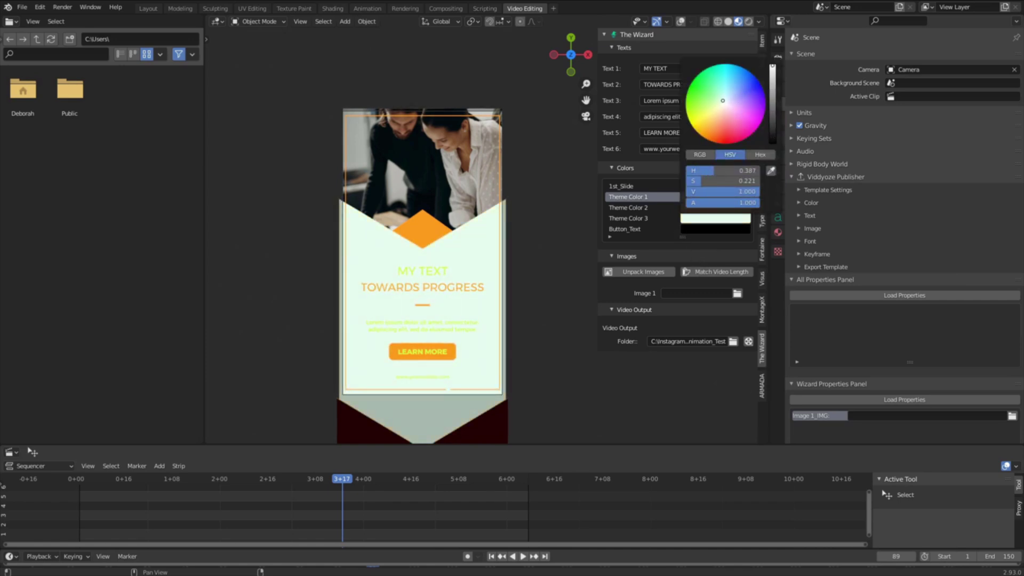
pyautogui.moveTo(723, 101); pyautogui.dragTo(726, 103)
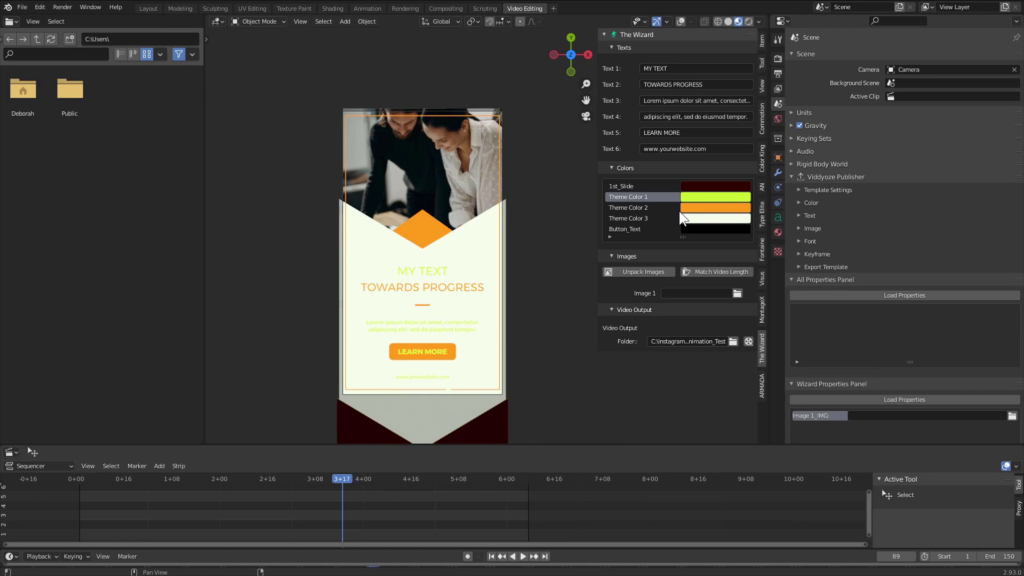
# Change Theme Color 1 to dark gold, with hue about 0.084, saturation about 0.988 and value about 0.467
pyautogui.click(709, 197)
pyautogui.moveTo(713, 98)
pyautogui.mouseDown()
pyautogui.moveTo(695, 96)
pyautogui.moveTo(701, 109)
pyautogui.mouseUp()
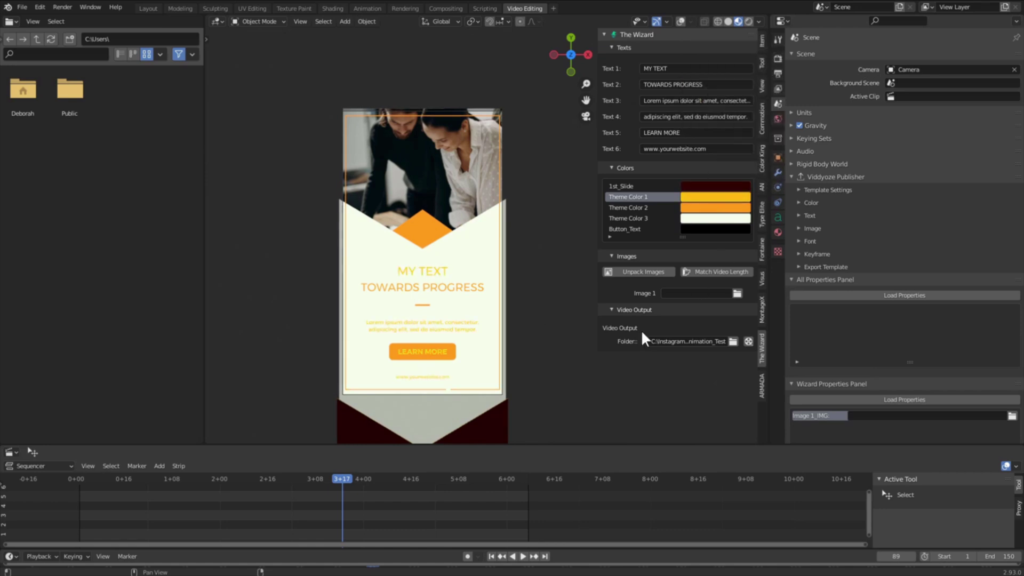
pyautogui.click(695, 193)
pyautogui.moveTo(749, 170); pyautogui.dragTo(725, 170)
pyautogui.moveTo(772, 102); pyautogui.dragTo(772, 66)
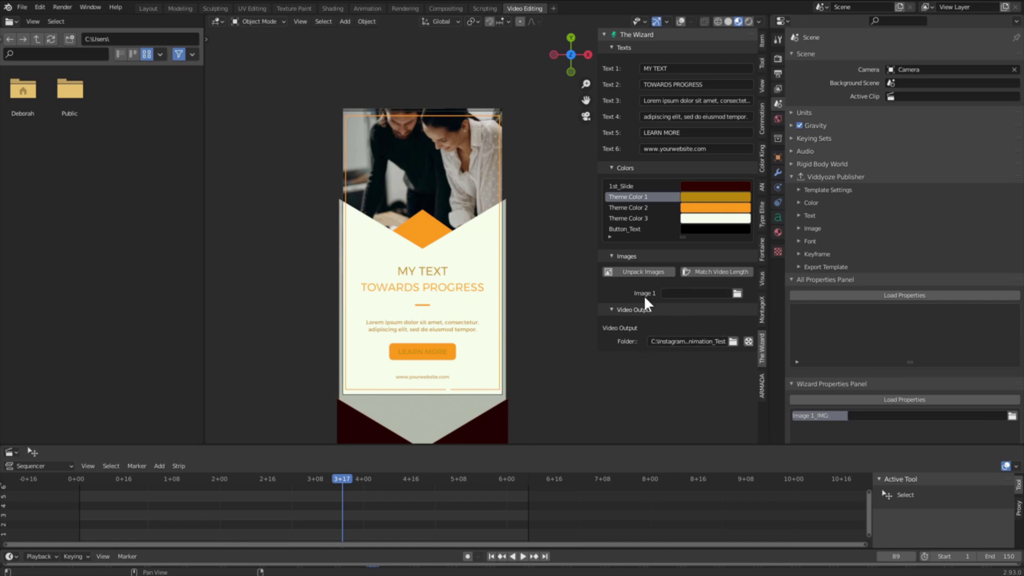
# Load the 2049188 PNG photo of the smiling curly-haired woman from the Women folder as Image 1, and preview the animation to frame 107
pyautogui.click(736, 293)
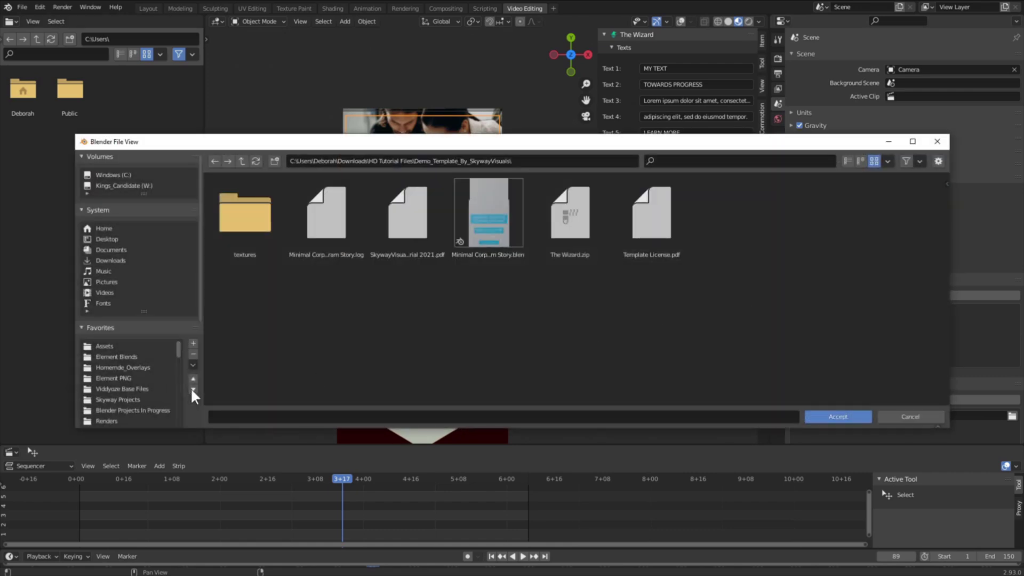
pyautogui.scroll(-8, 200, 391)
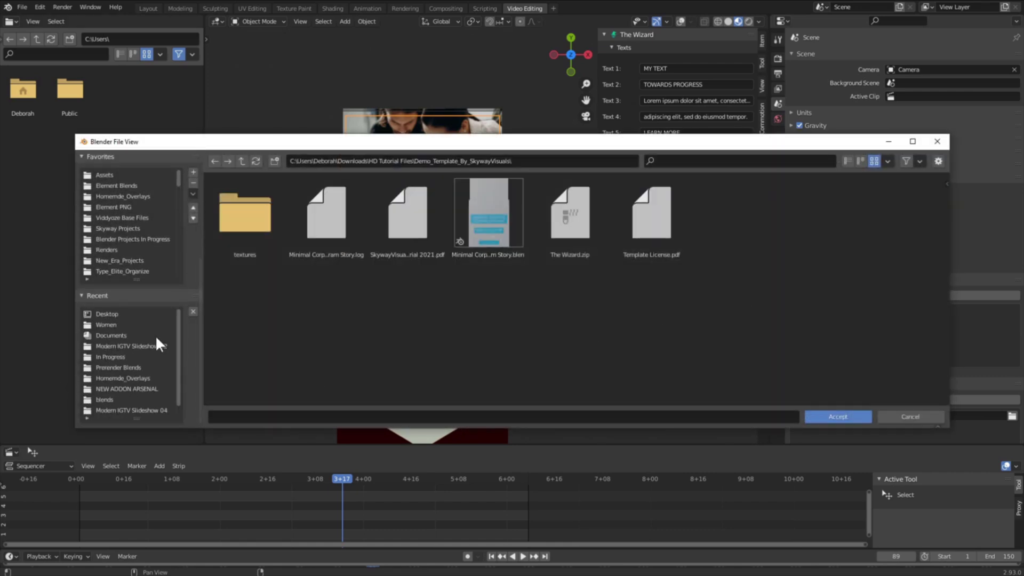
pyautogui.click(107, 324)
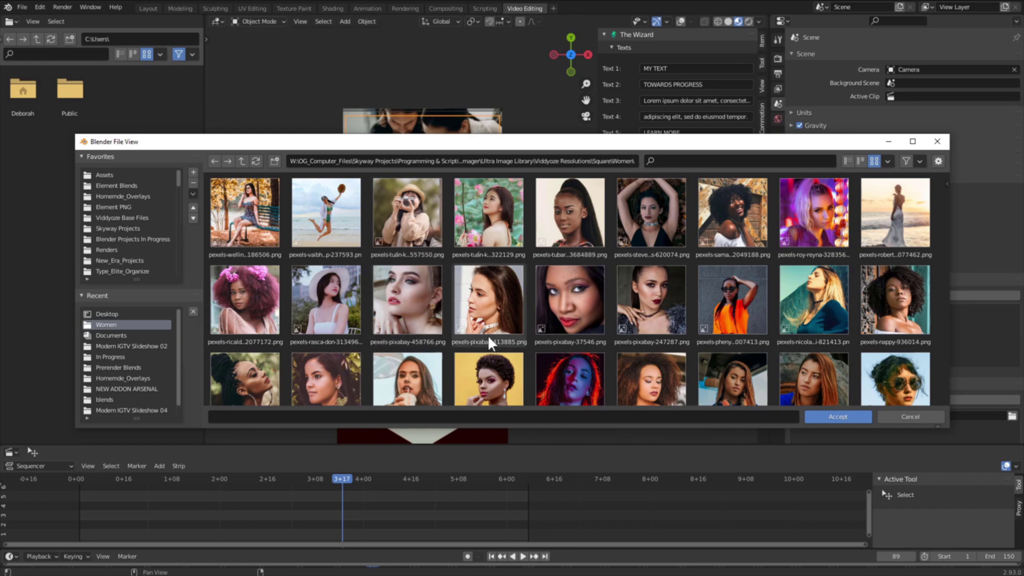
pyautogui.doubleClick(742, 210)
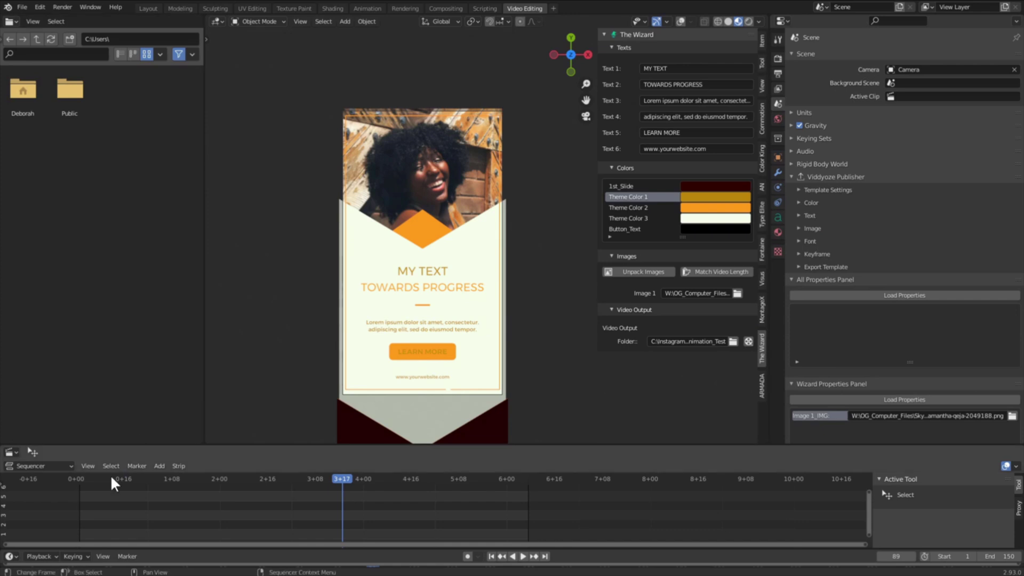
pyautogui.moveTo(81, 479); pyautogui.dragTo(395, 503)
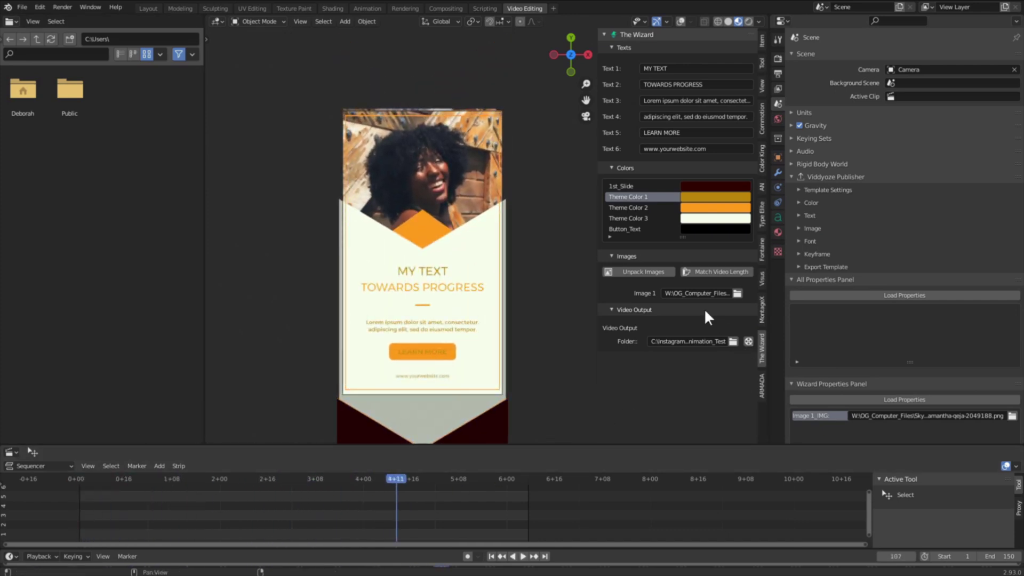
# Brighten Theme Color 1 to a vivid golden yellow and preview the animation from the start to frame 101
pyautogui.click(688, 197)
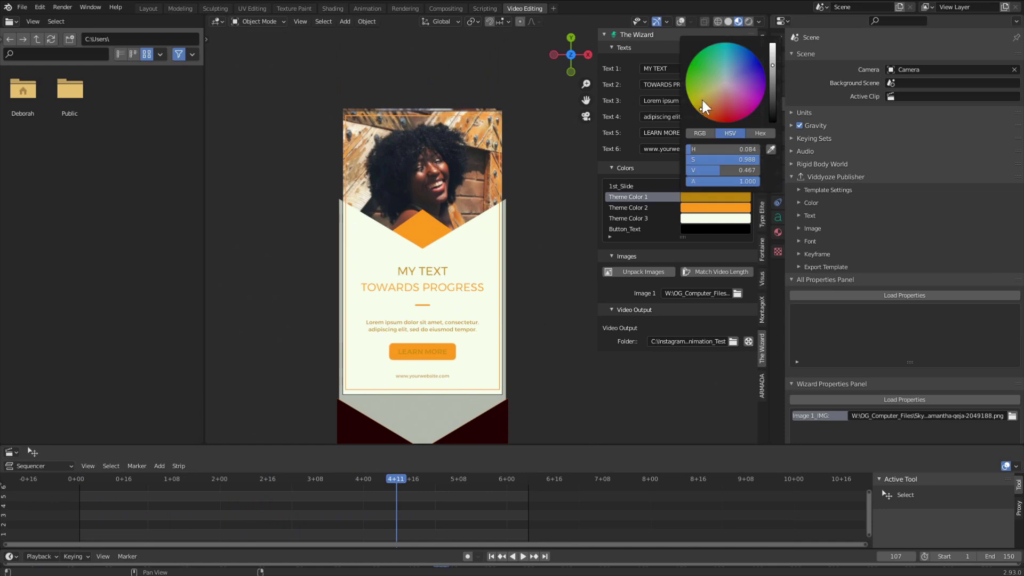
pyautogui.moveTo(773, 67); pyautogui.dragTo(773, 47)
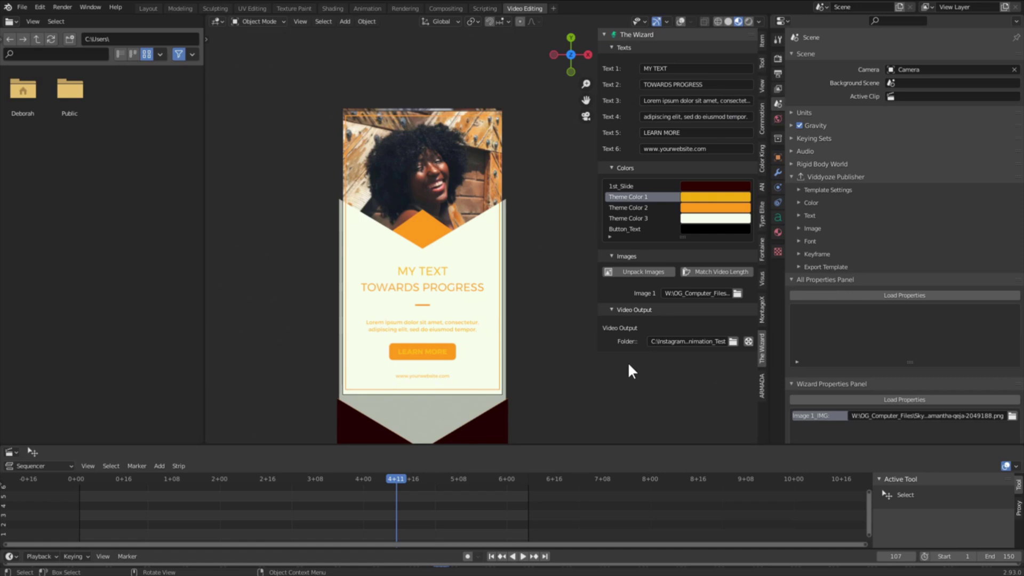
pyautogui.moveTo(81, 478); pyautogui.dragTo(377, 477)
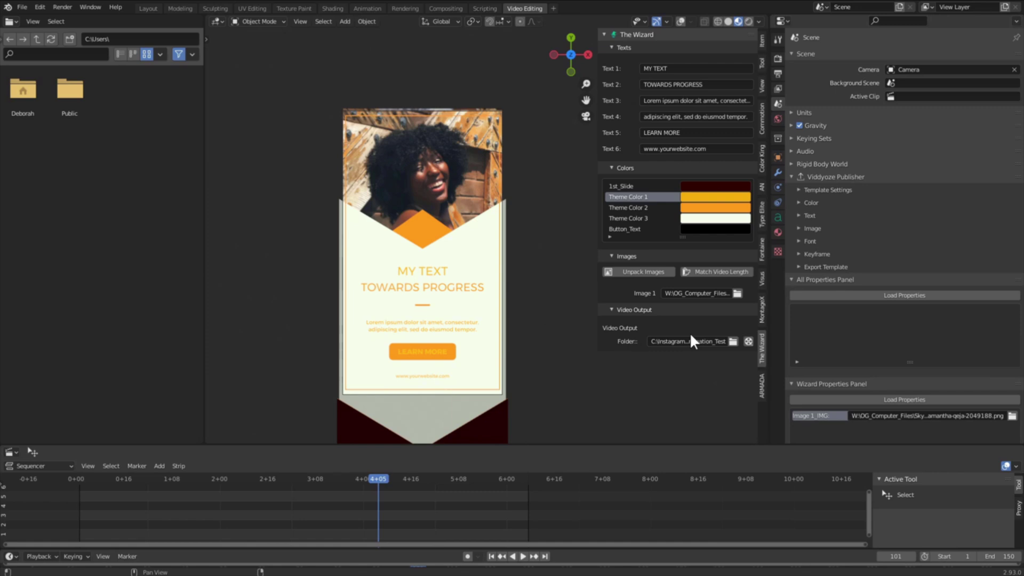
# Set the video output folder to the Desktop with the file name Instagram_Template_Animation_Test, and preview the animation to frame 103
pyautogui.click(734, 342)
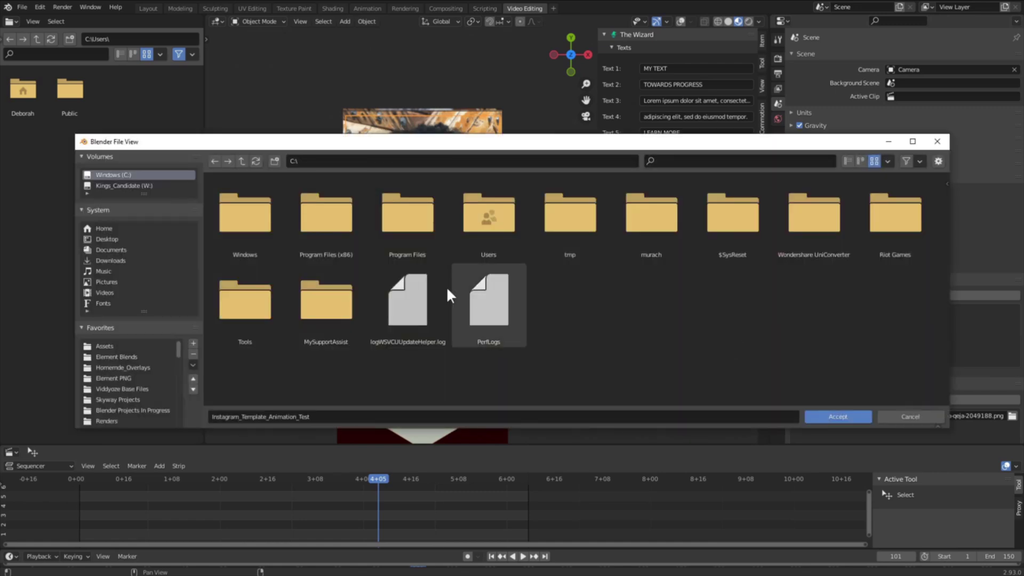
pyautogui.click(96, 241)
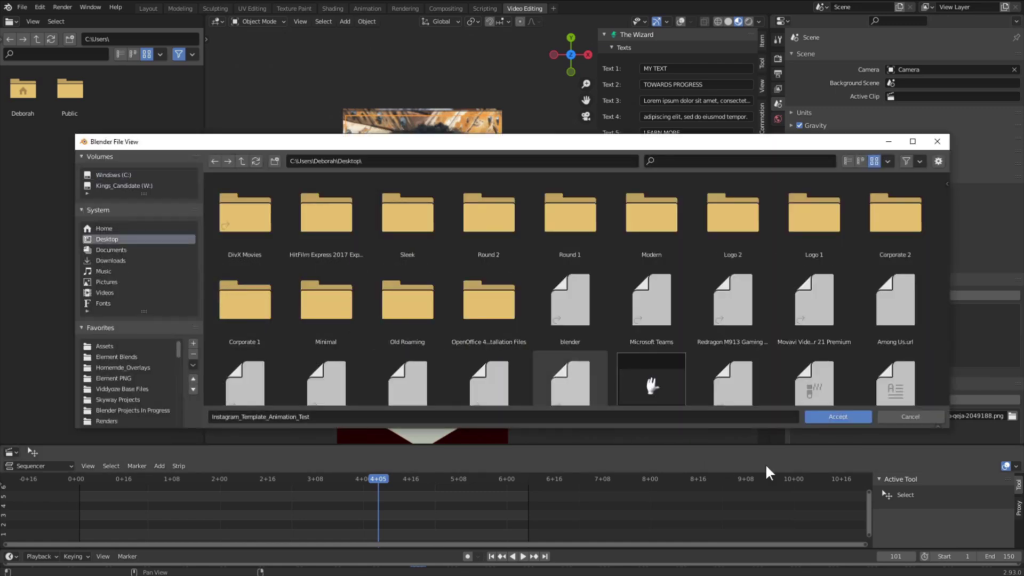
pyautogui.click(843, 418)
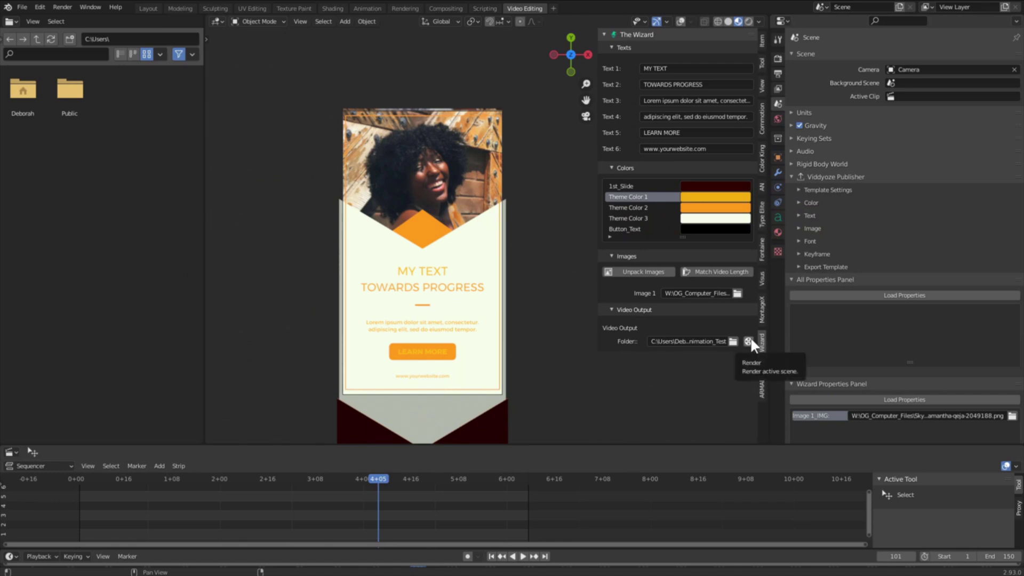
pyautogui.moveTo(72, 483); pyautogui.dragTo(384, 488)
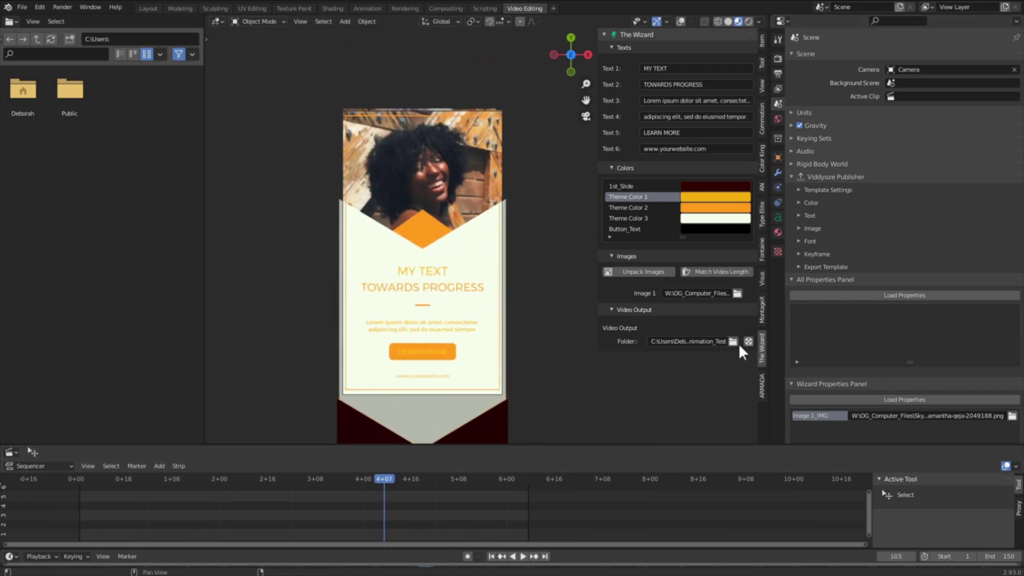